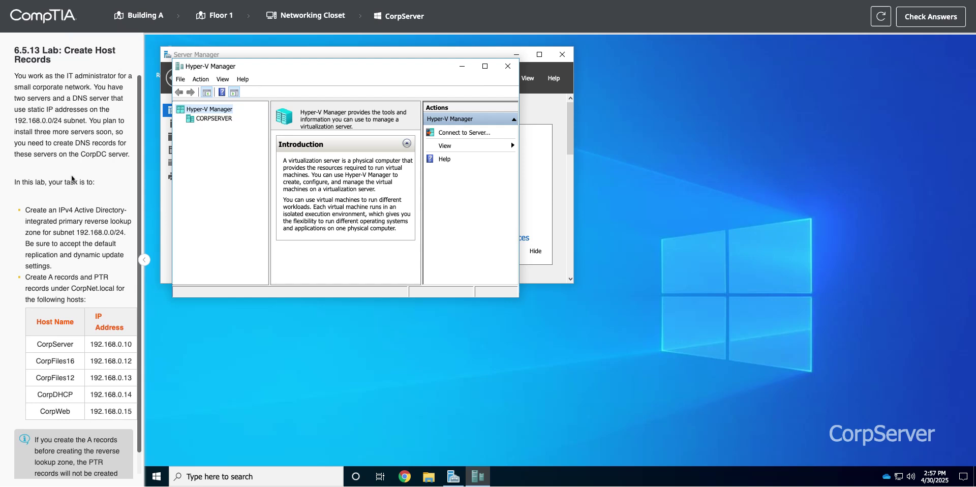
# Connect to the CorpDC virtual machine on CORPSERVER and maximize its connection window.
pyautogui.scroll(-1, 96, 225)
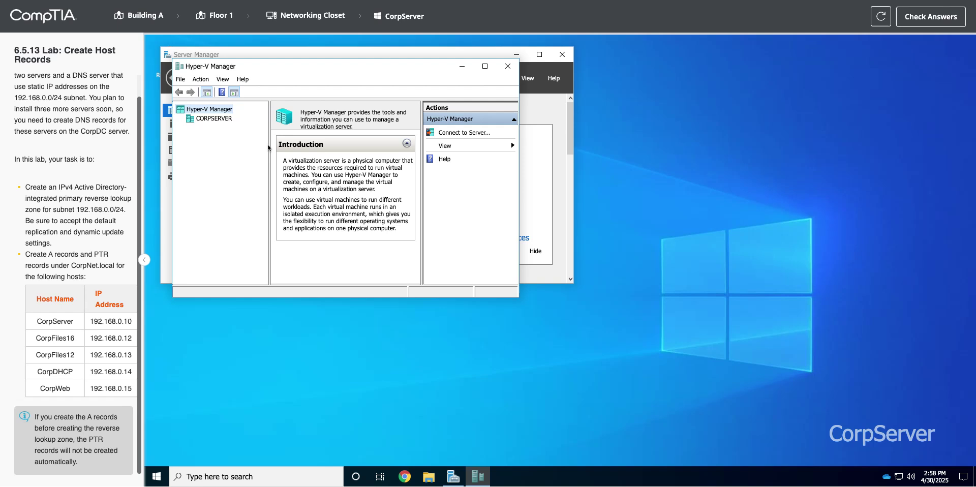
pyautogui.click(212, 120)
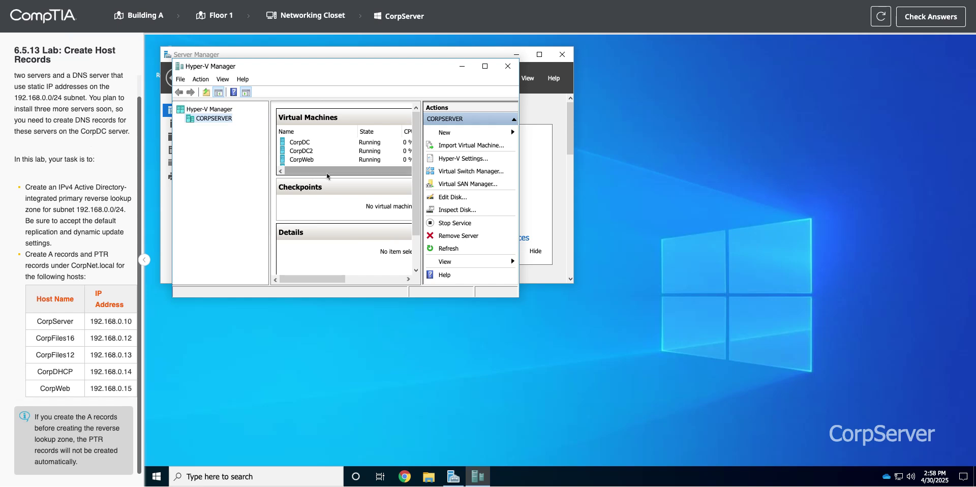
pyautogui.scroll(-1, 414, 157)
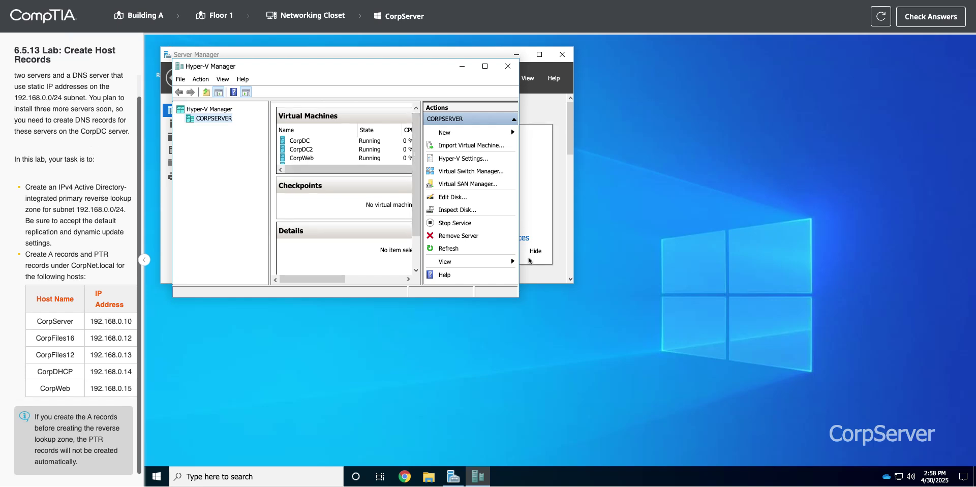
pyautogui.doubleClick(306, 144)
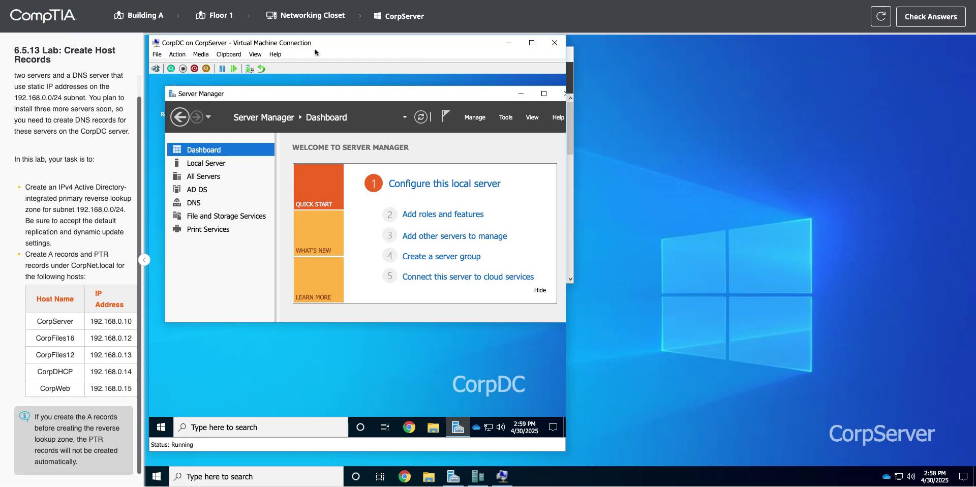
pyautogui.doubleClick(529, 46)
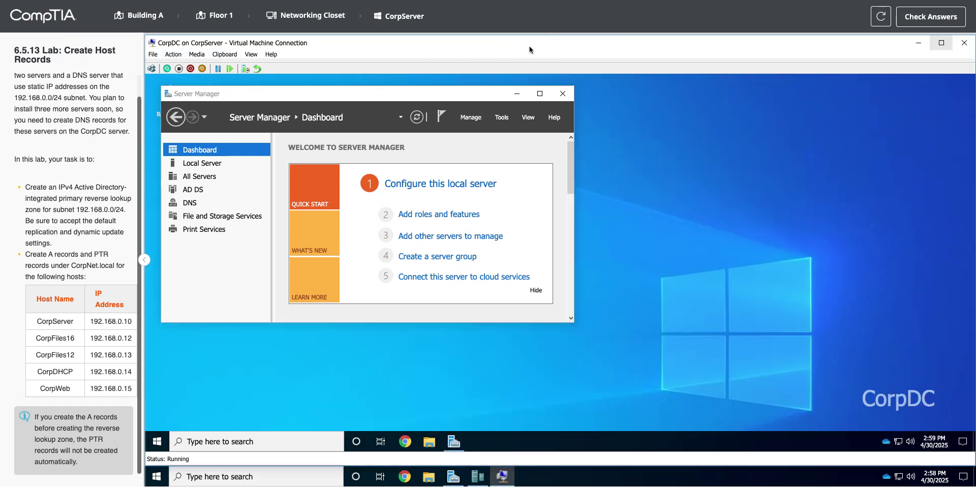
# Launch DNS Manager from Server Manager Tools and expand CORPDC's forward lookup zones.
pyautogui.click(499, 118)
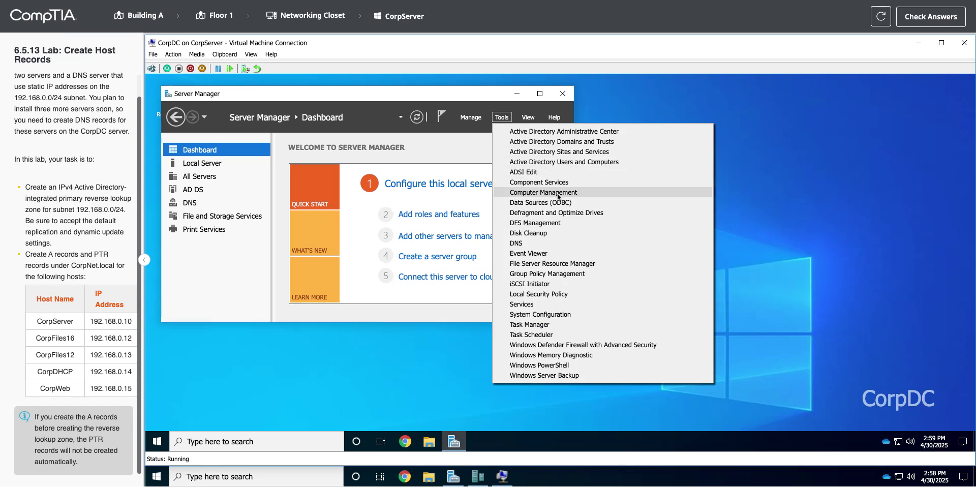
pyautogui.click(526, 244)
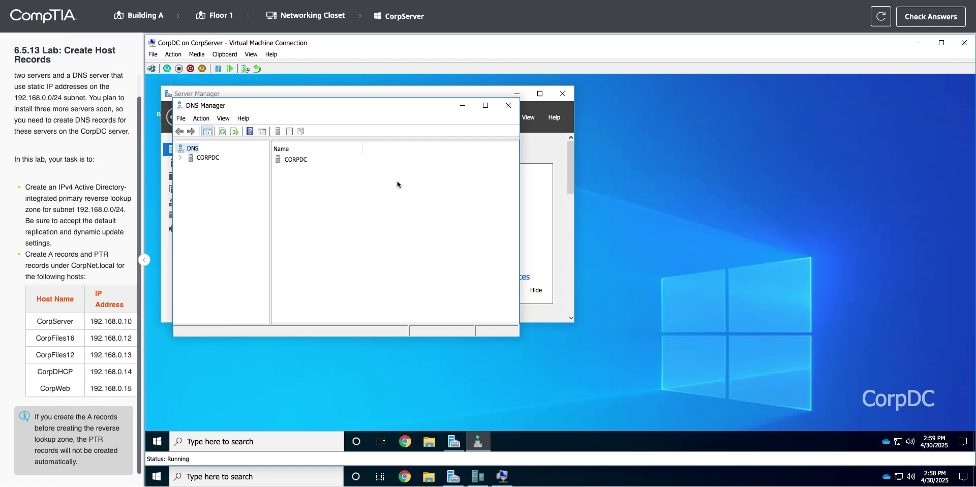
pyautogui.click(181, 158)
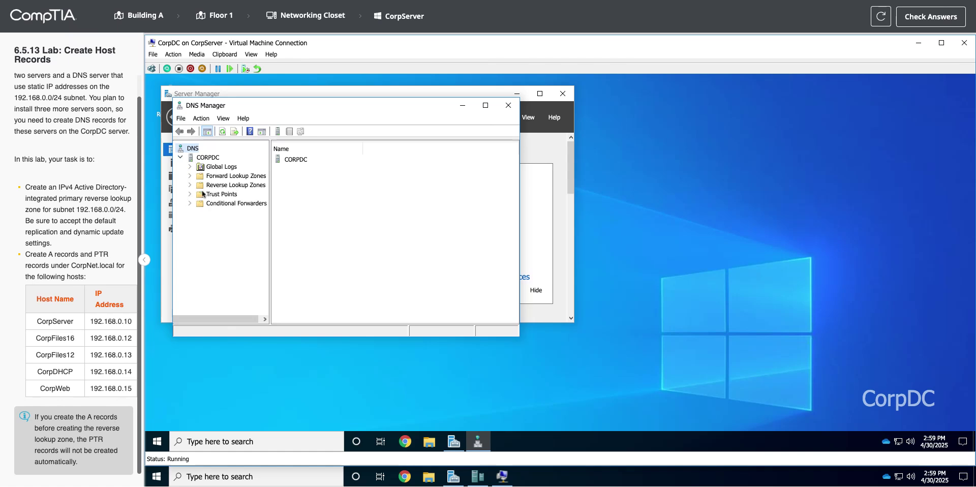
pyautogui.click(189, 176)
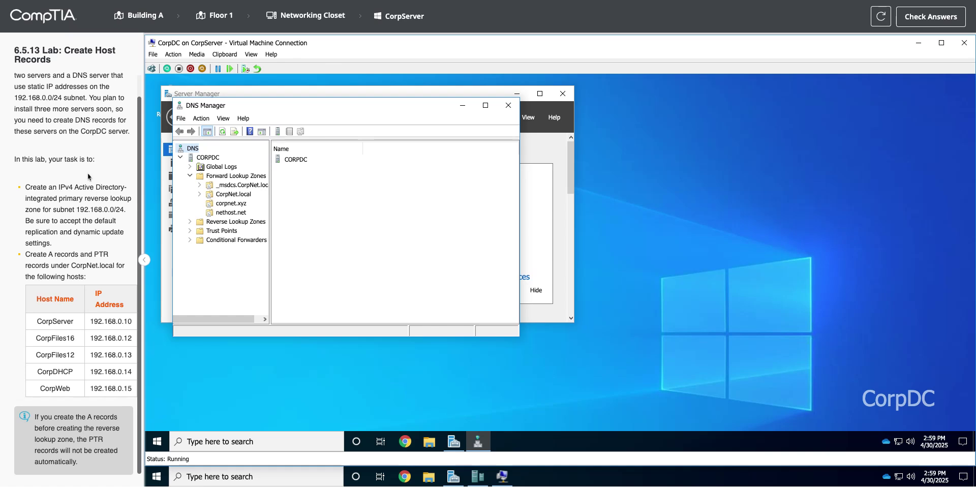
# Copy 'CorpNet.local' from the lab instructions and list the CorpNet.local zone's records.
pyautogui.moveTo(105, 266); pyautogui.dragTo(72, 266)
pyautogui.doubleClick(72, 265)
pyautogui.hotkey('ctrl', 'c')
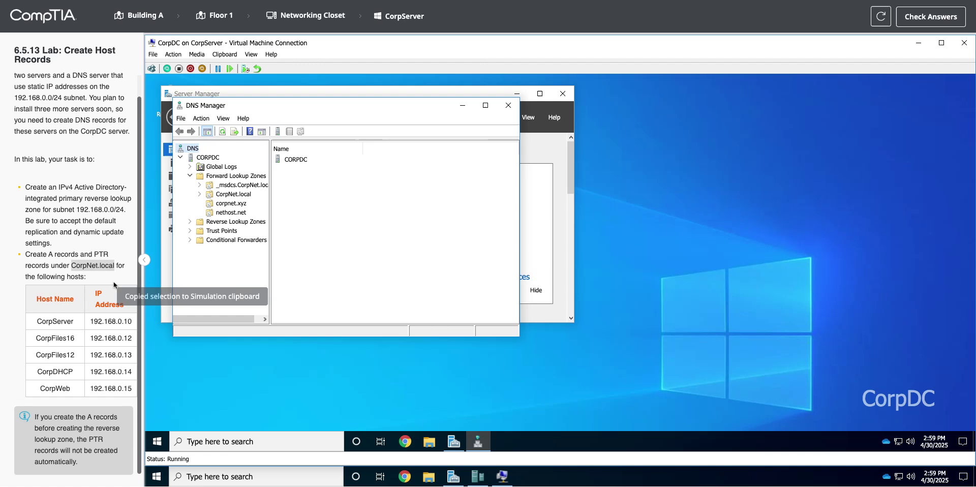
pyautogui.click(199, 194)
pyautogui.click(239, 196)
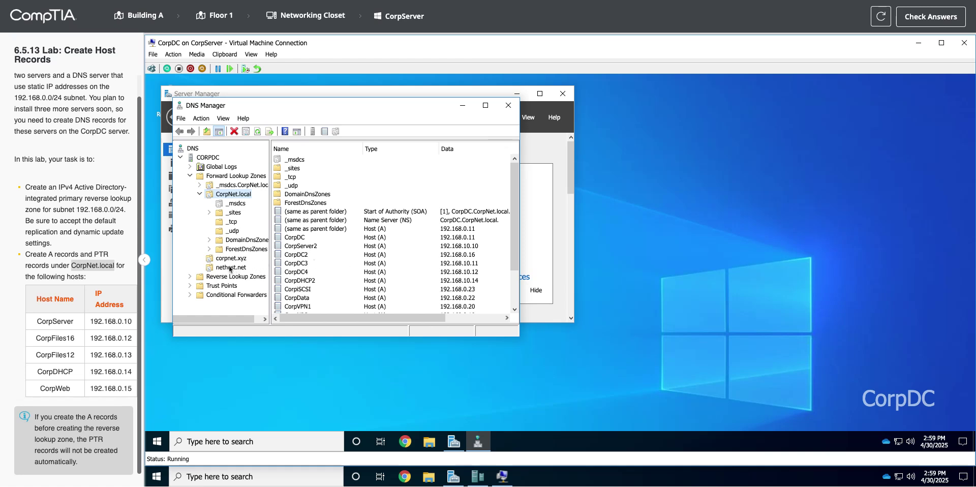
# Maximize DNS Manager, widen the zone tree, and list the existing reverse lookup zones.
pyautogui.click(190, 276)
pyautogui.scroll(-1, 232, 264)
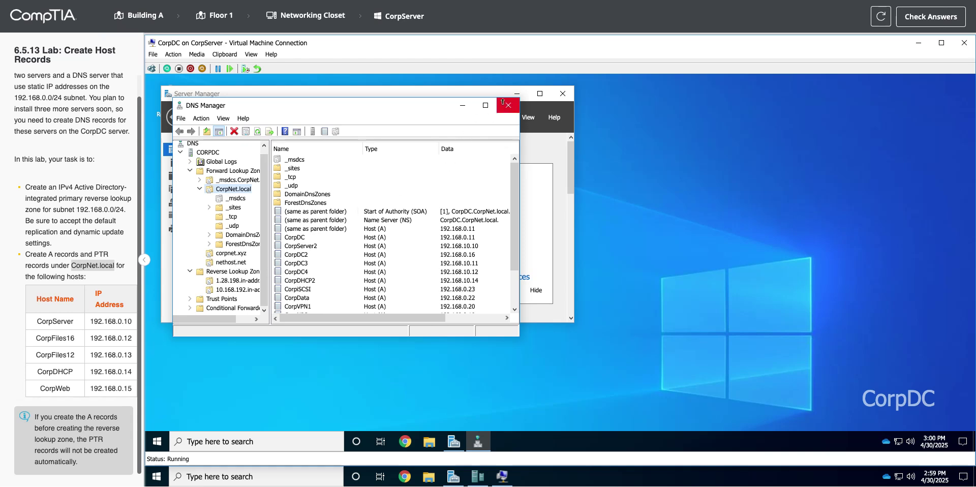
pyautogui.click(486, 106)
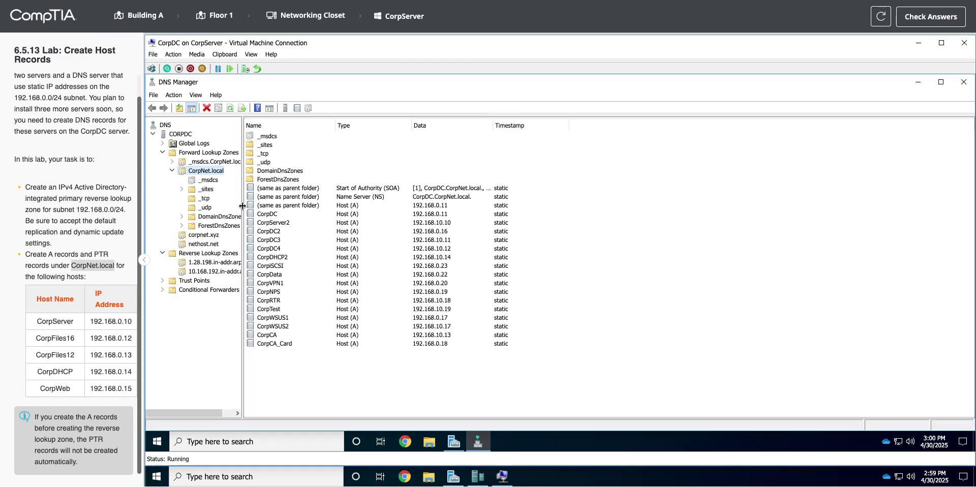
pyautogui.moveTo(242, 206); pyautogui.dragTo(290, 206)
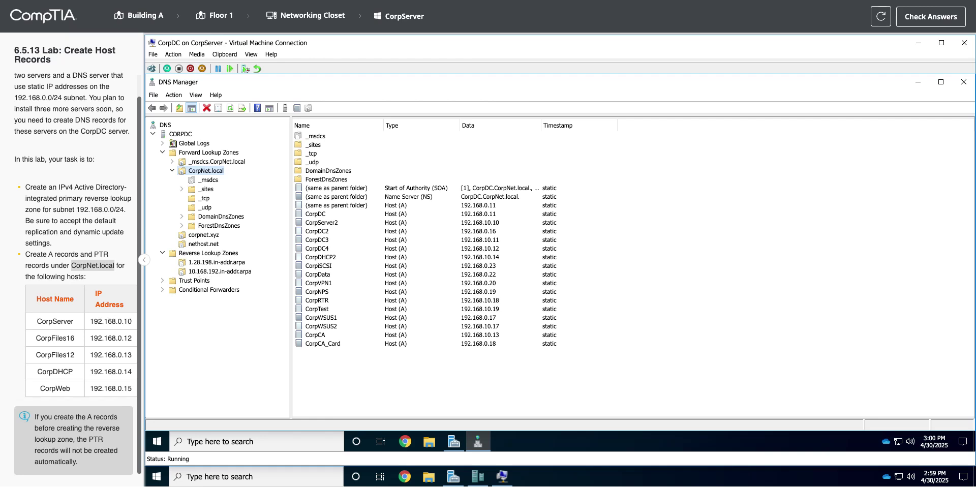
pyautogui.click(193, 253)
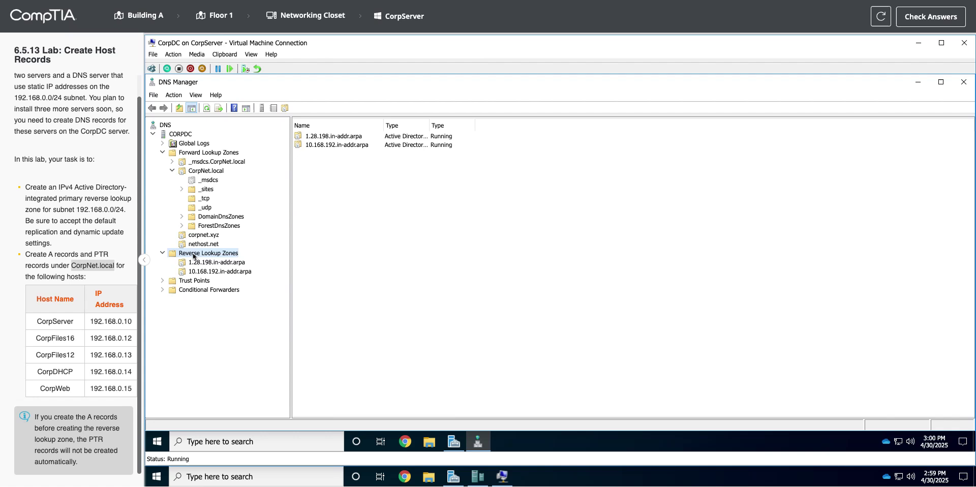
# Create an AD-integrated primary IPv4 reverse zone for network 192.168.0 with default update settings.
pyautogui.rightClick(194, 256)
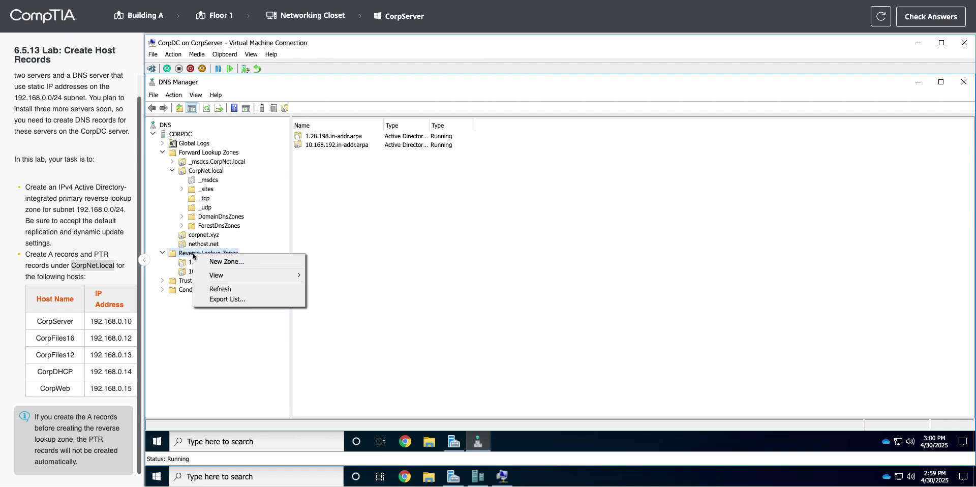
pyautogui.click(225, 264)
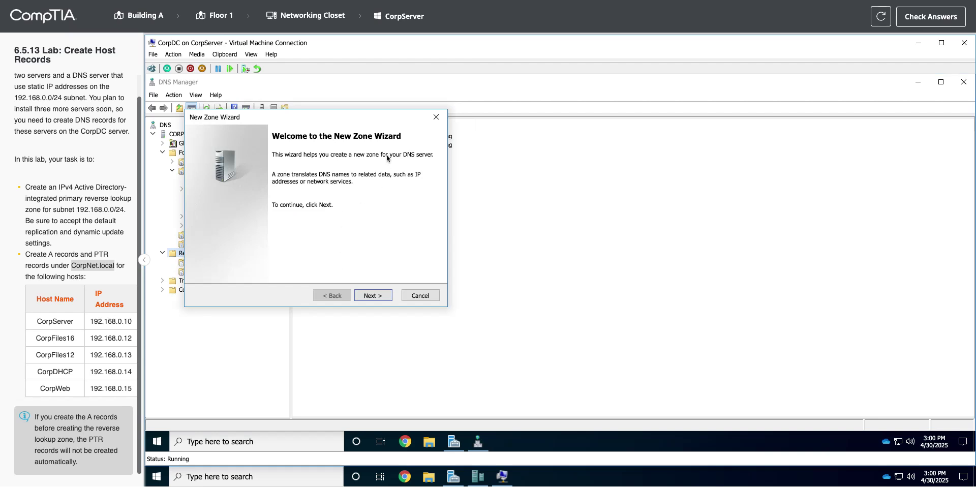
pyautogui.click(383, 297)
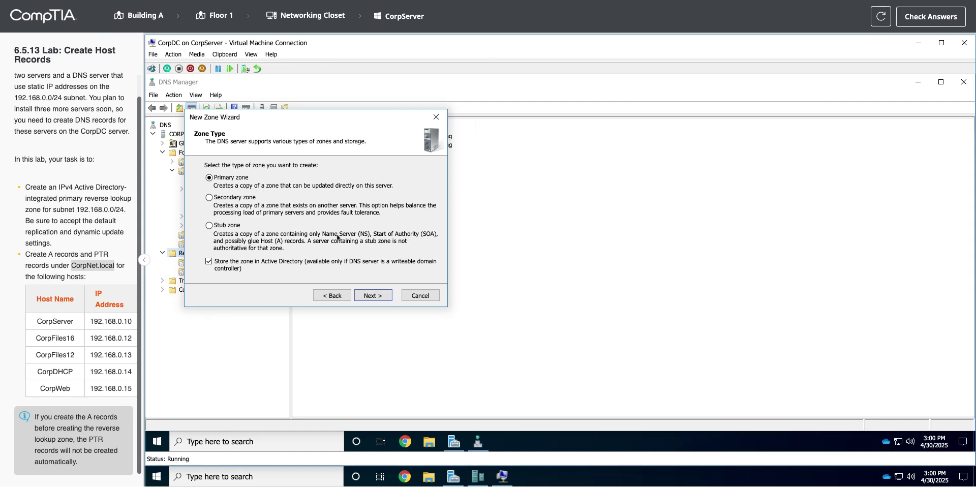
pyautogui.click(384, 296)
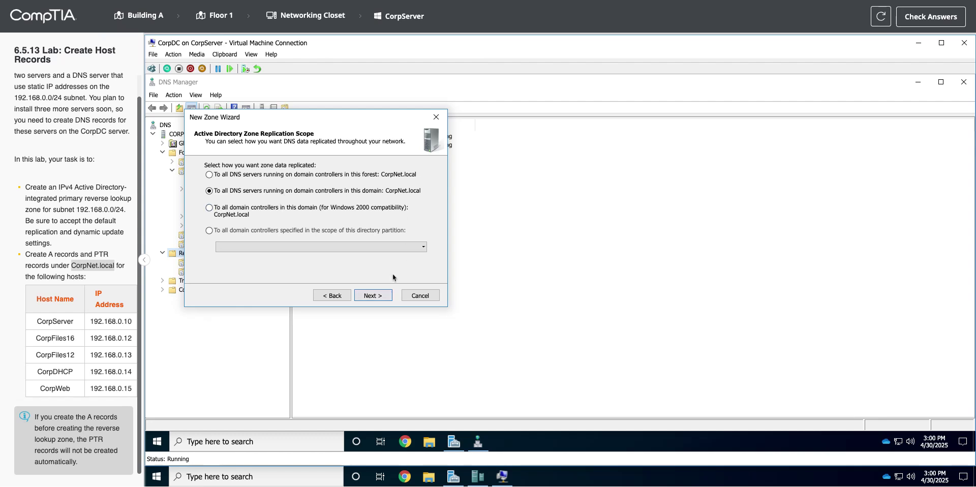
pyautogui.click(376, 295)
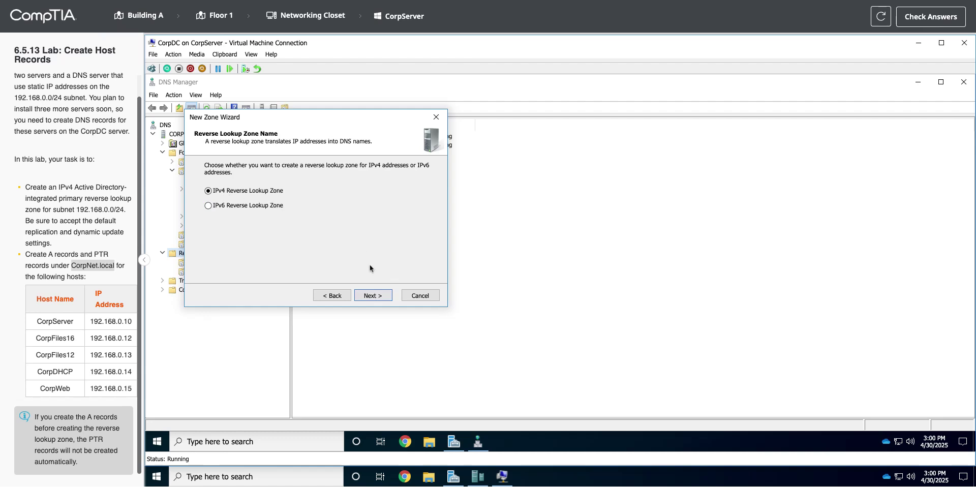
pyautogui.click(380, 296)
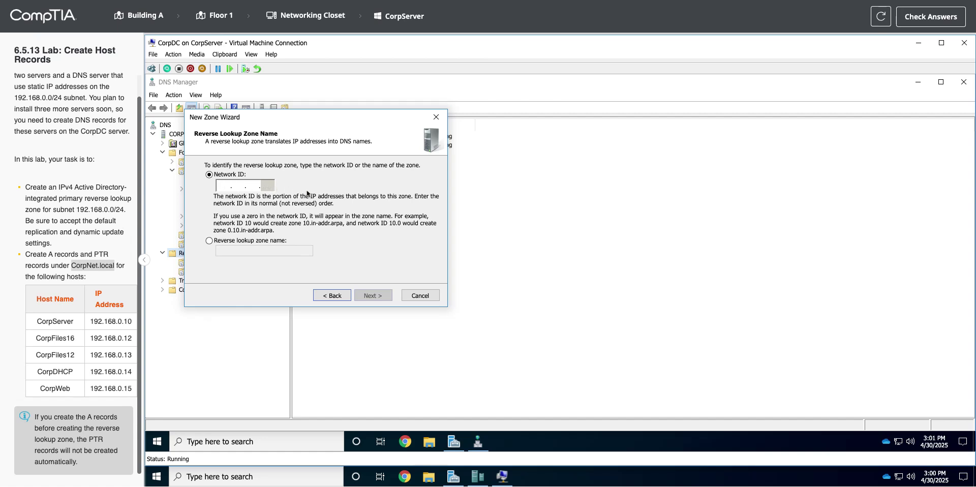
pyautogui.write('192 . ')
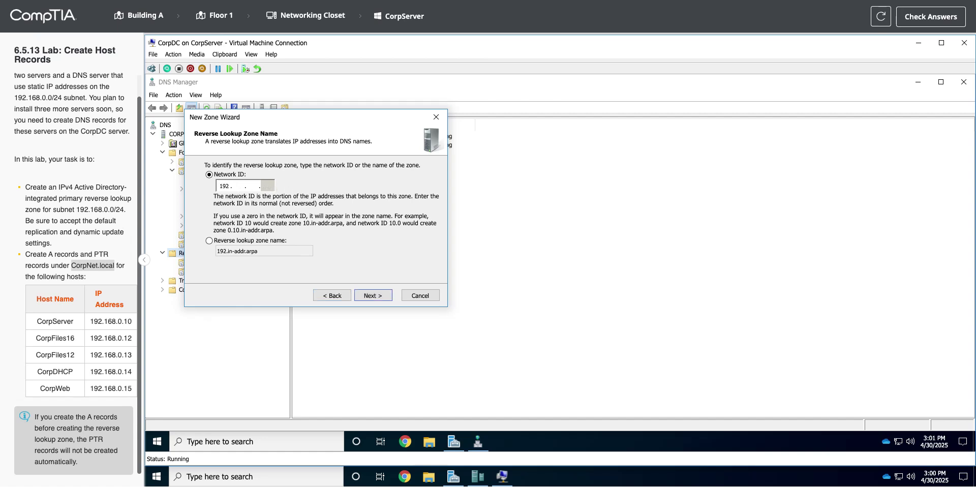
pyautogui.write('168 . 0')
pyautogui.click(378, 299)
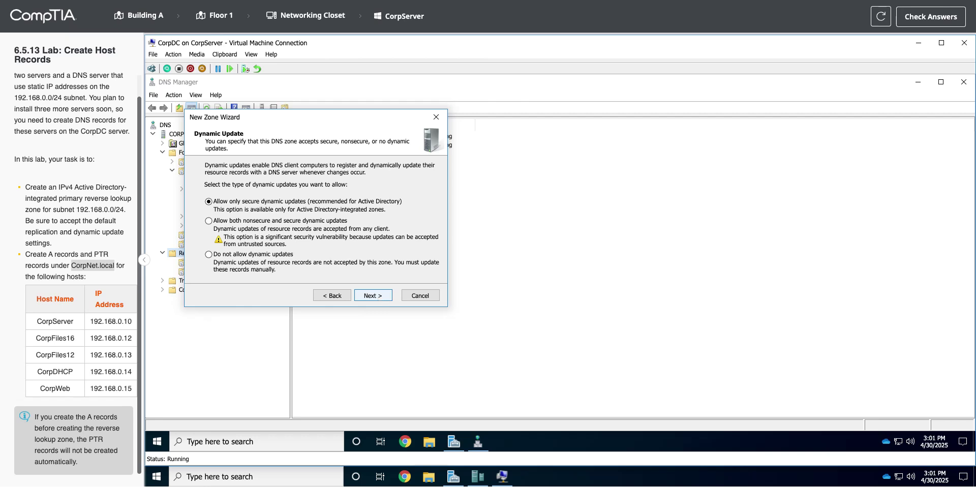
pyautogui.press('Return')
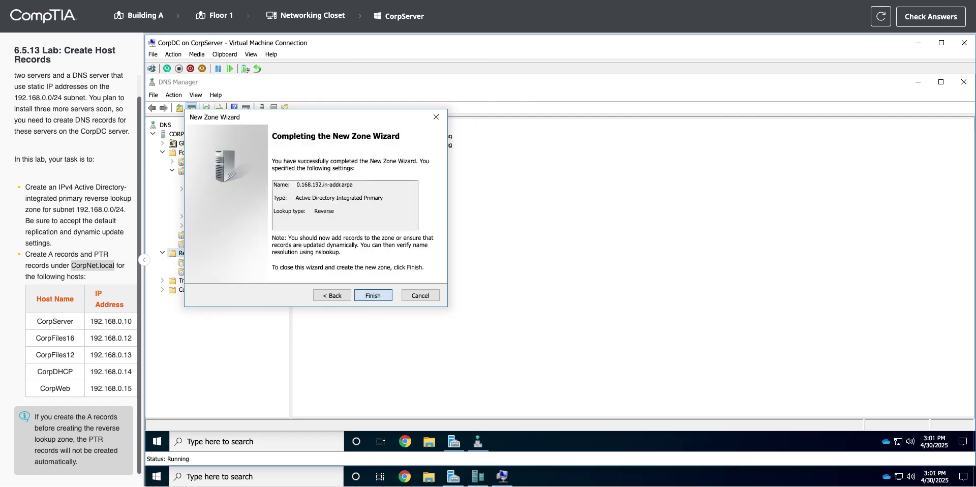
pyautogui.press('Return')
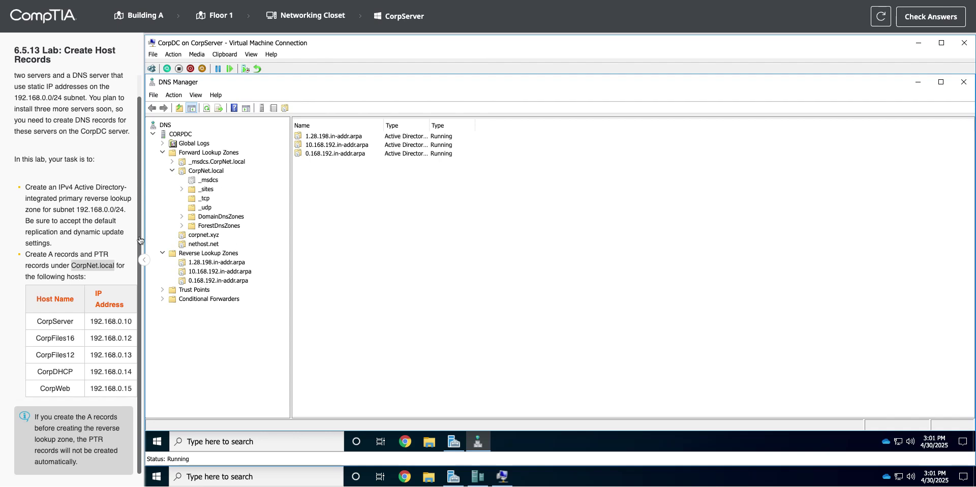
# Select the CorpNet.local zone and choose New Host (A or AAAA) from its context menu.
pyautogui.moveTo(49, 255); pyautogui.dragTo(79, 257)
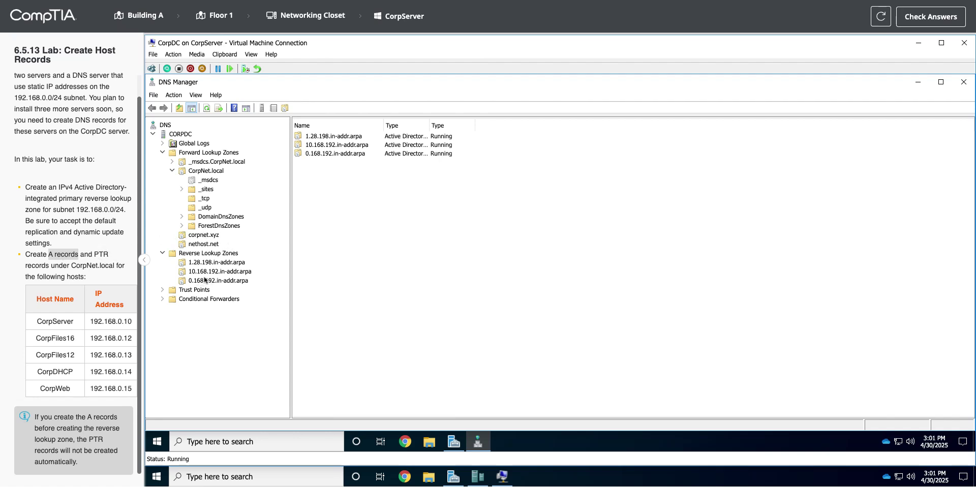
pyautogui.click(218, 172)
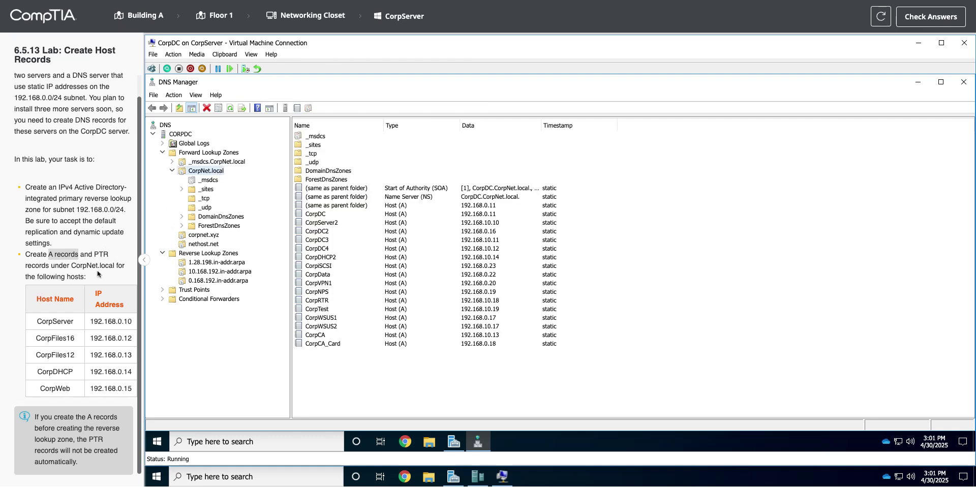
pyautogui.rightClick(202, 171)
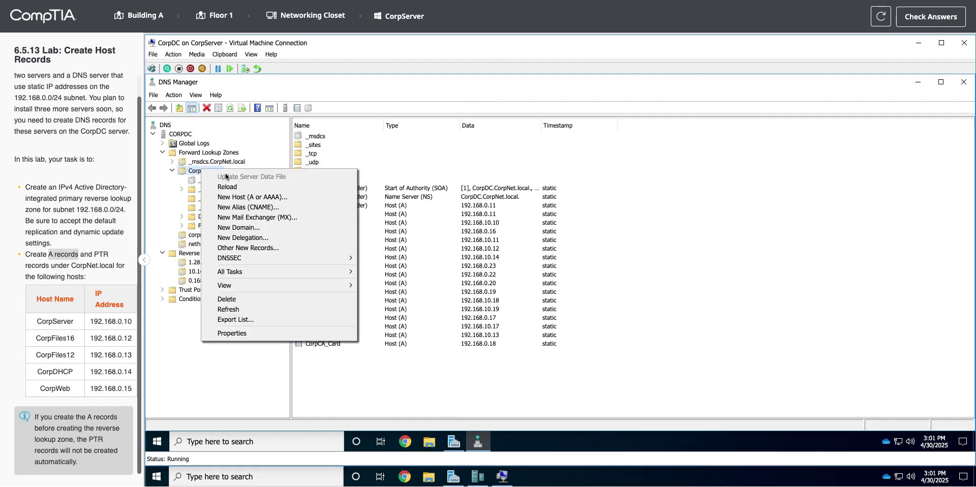
pyautogui.rightClick(198, 173)
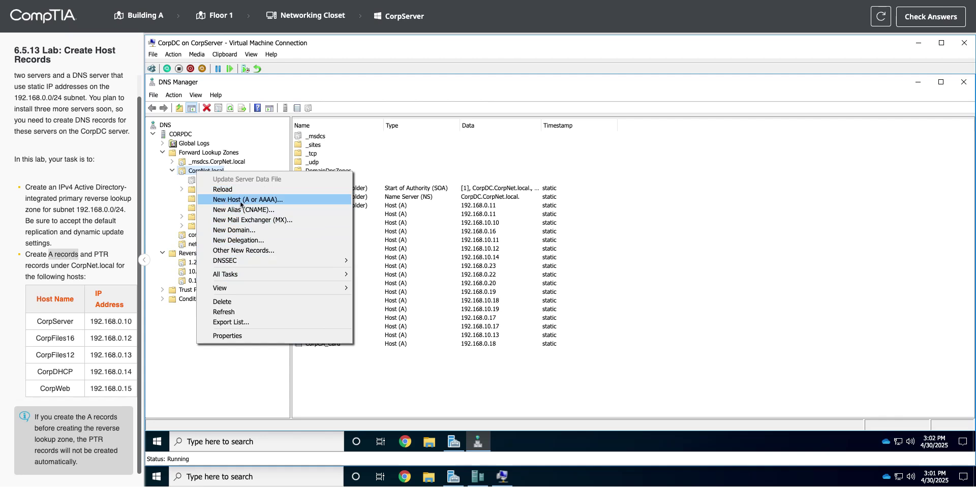
pyautogui.click(241, 199)
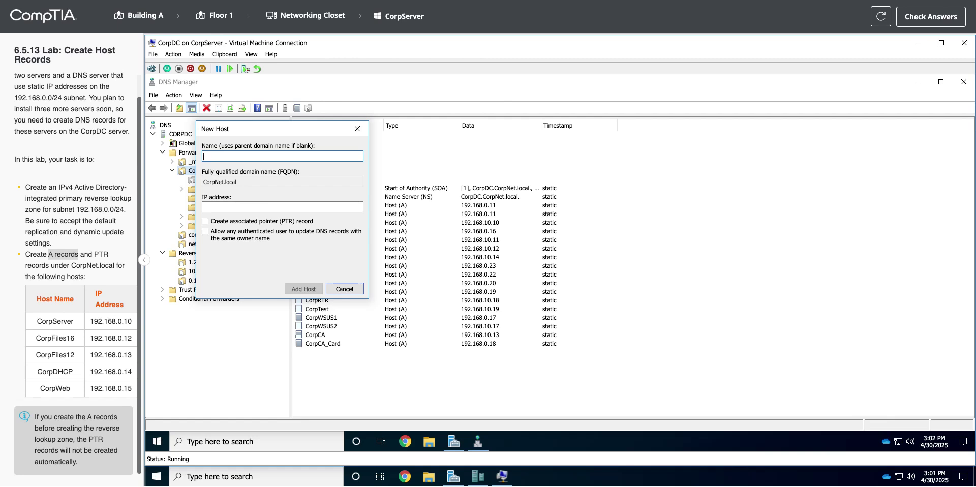
# Add host CorpServer at 192.168.0.10 with an associated PTR record.
pyautogui.write('CorpServer')
pyautogui.click(238, 206)
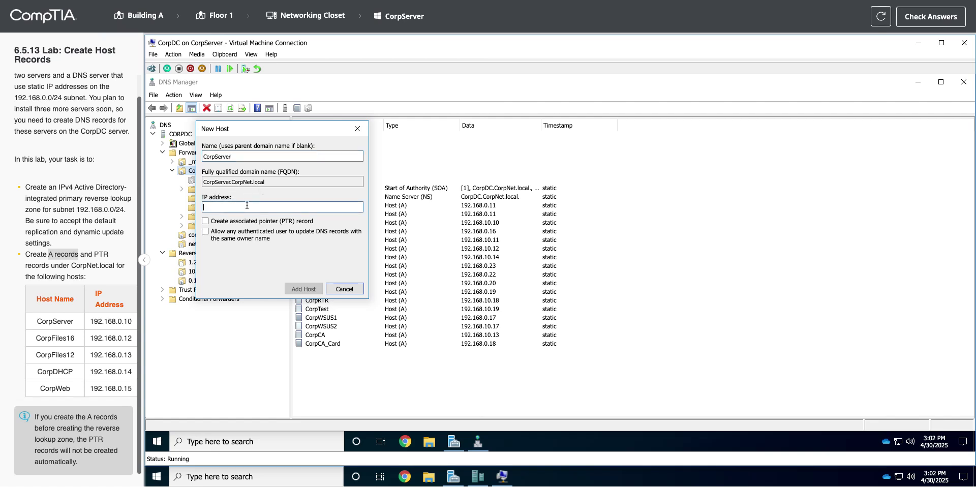
pyautogui.write('192.168.0.10')
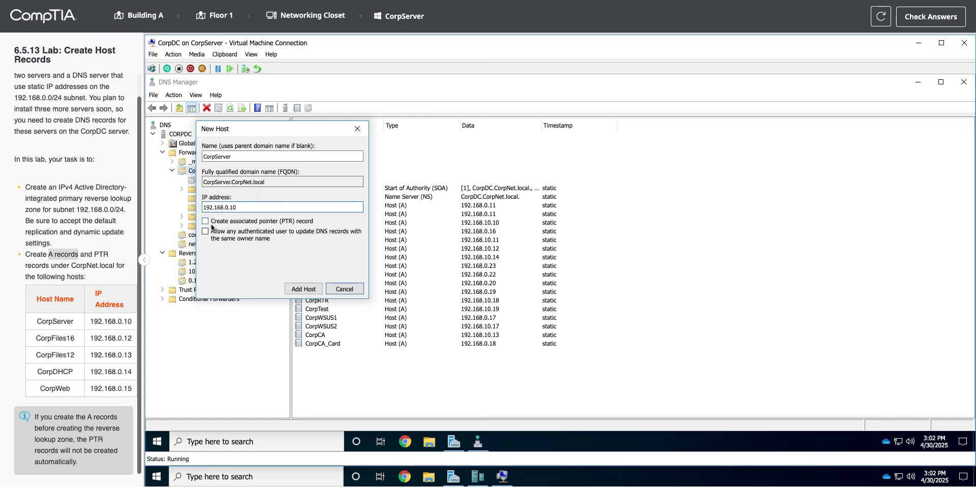
pyautogui.click(206, 222)
pyautogui.click(304, 289)
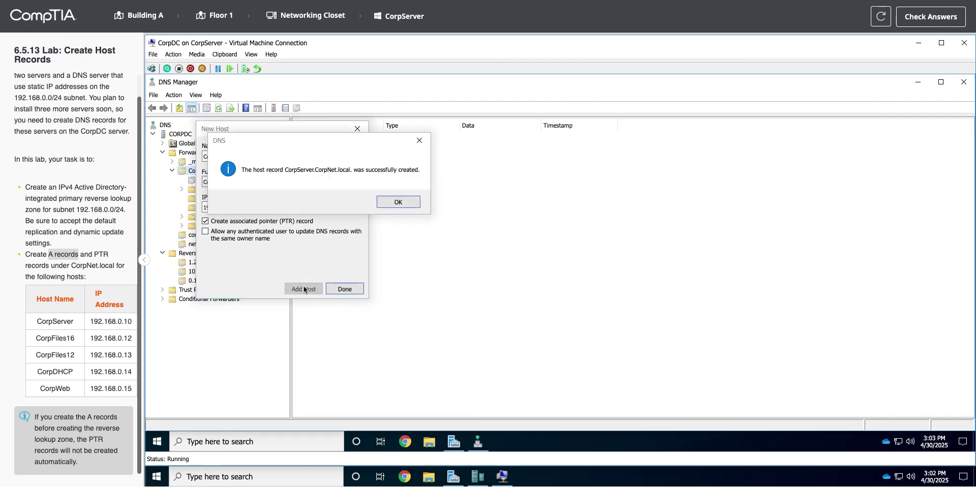
pyautogui.click(389, 203)
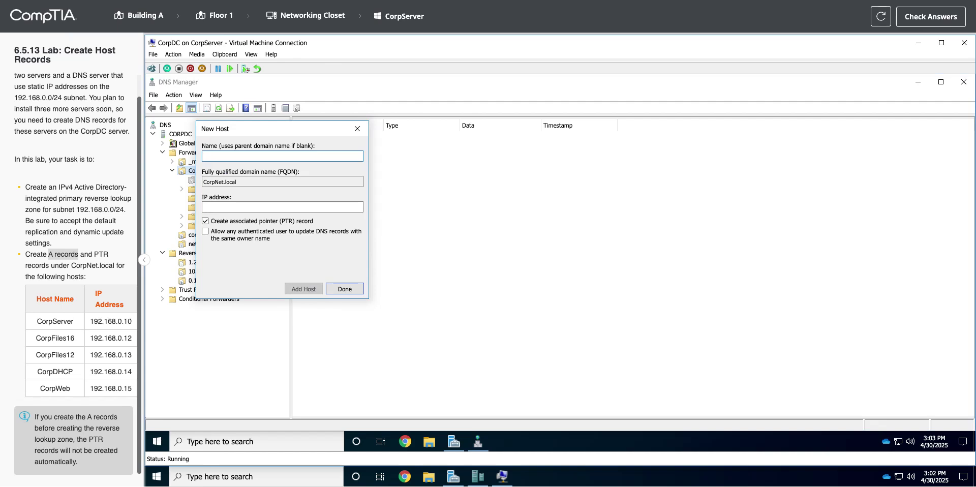
# Add host CorpFiles16 at 198.168.0.12, acknowledge the PTR warning, and close New Host.
pyautogui.write('CorpFile')
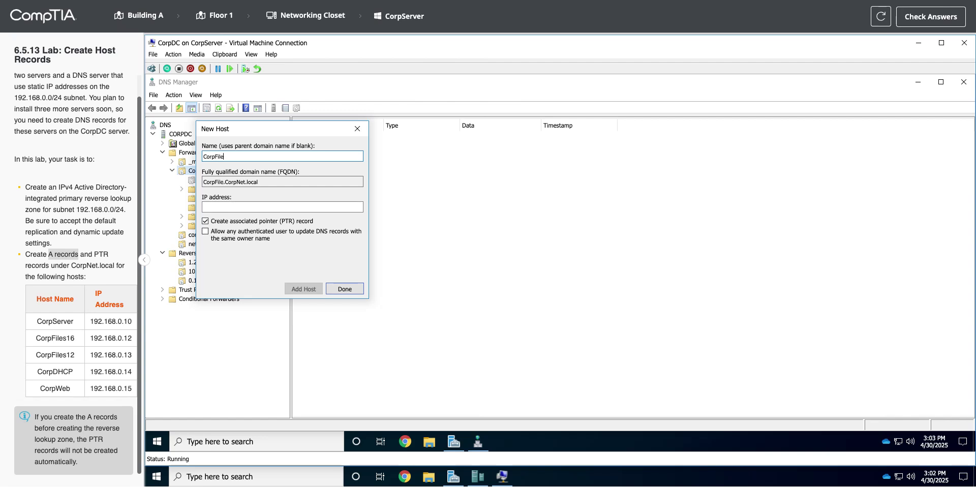
pyautogui.write('s16')
pyautogui.press('Tab')
pyautogui.press('Tab')
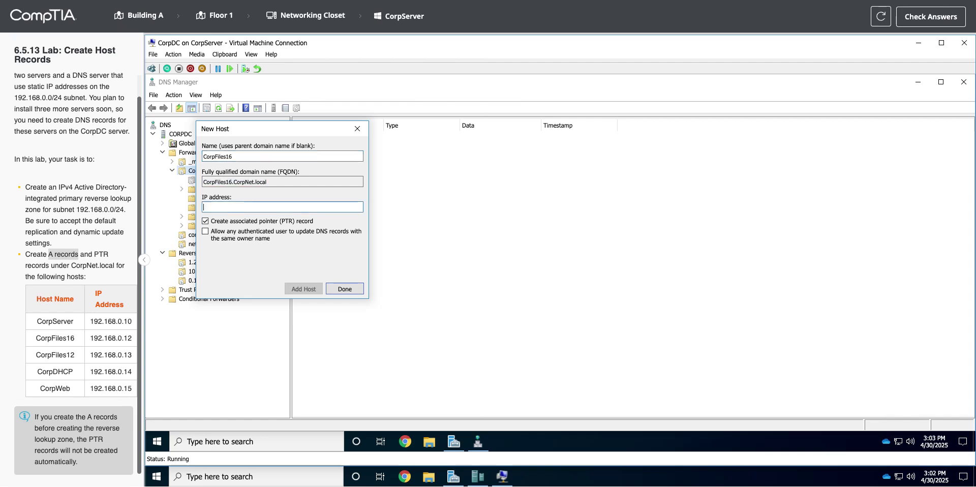
pyautogui.write('198.168.0.12')
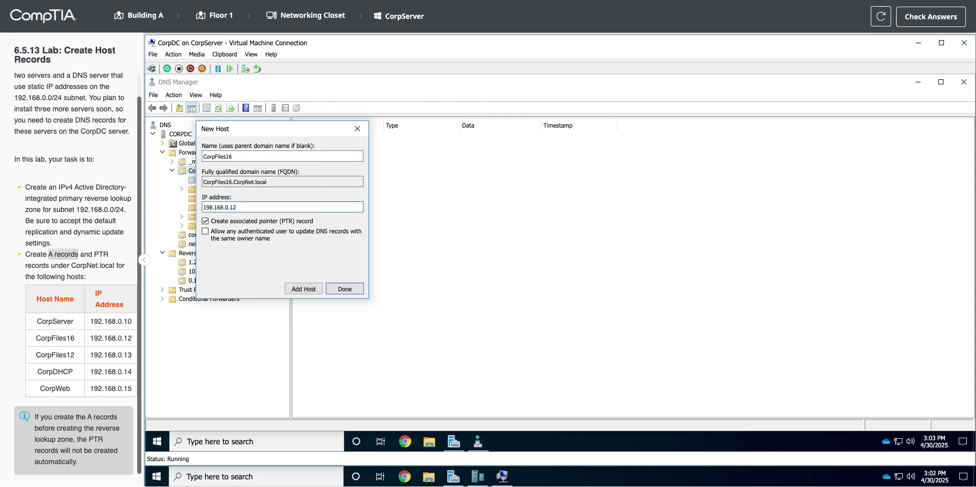
pyautogui.click(310, 290)
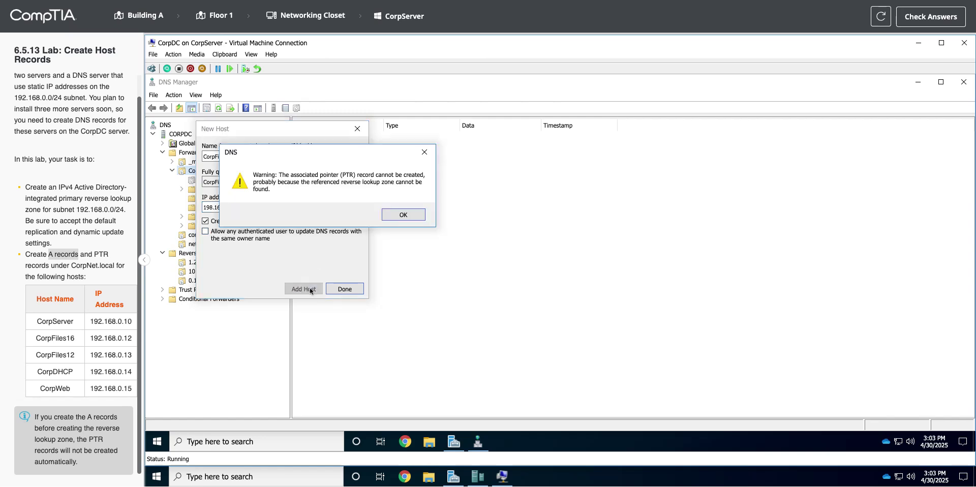
pyautogui.click(396, 215)
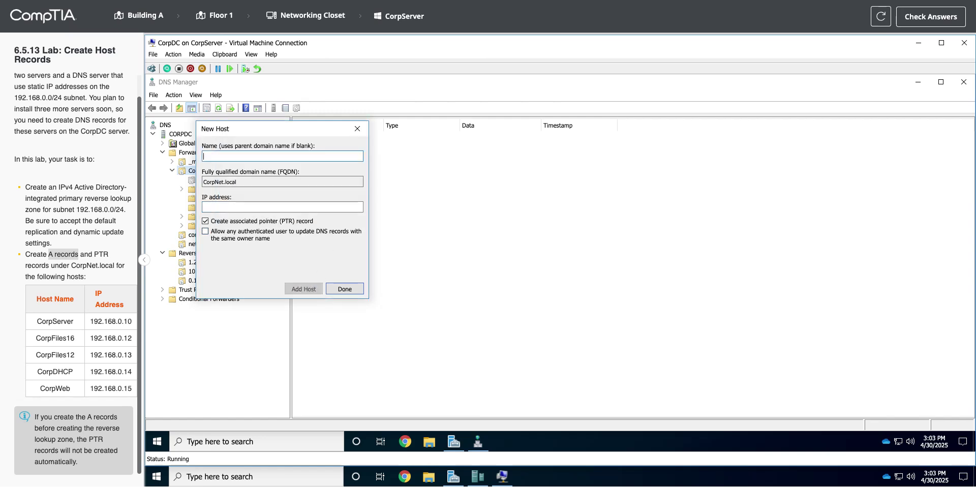
pyautogui.click(354, 289)
# Review the 0.168.192.in-addr.arpa zone, then start a new host record in CorpNet.local.
pyautogui.click(233, 282)
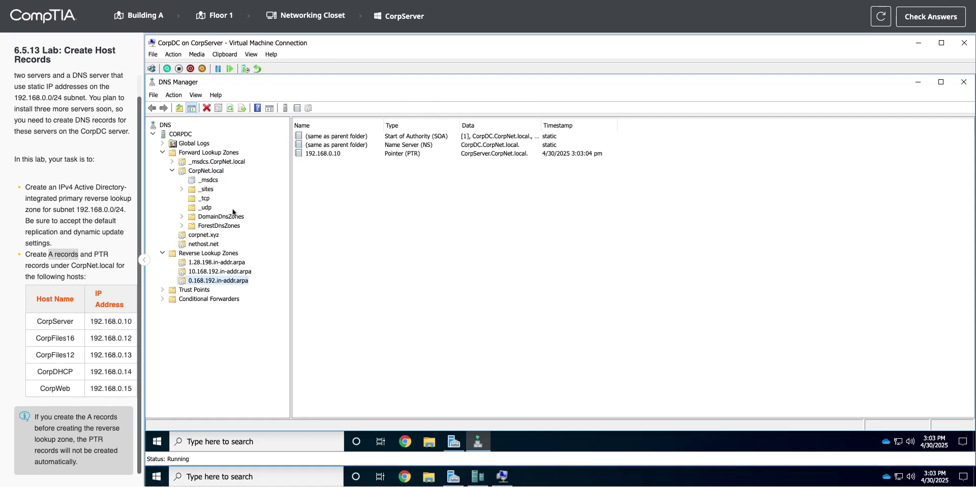
pyautogui.click(207, 179)
pyautogui.click(209, 171)
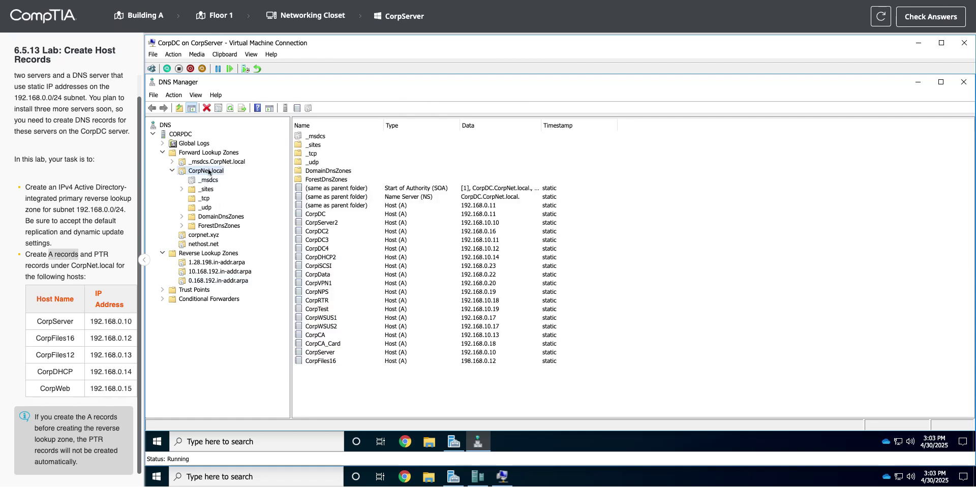
pyautogui.click(254, 196)
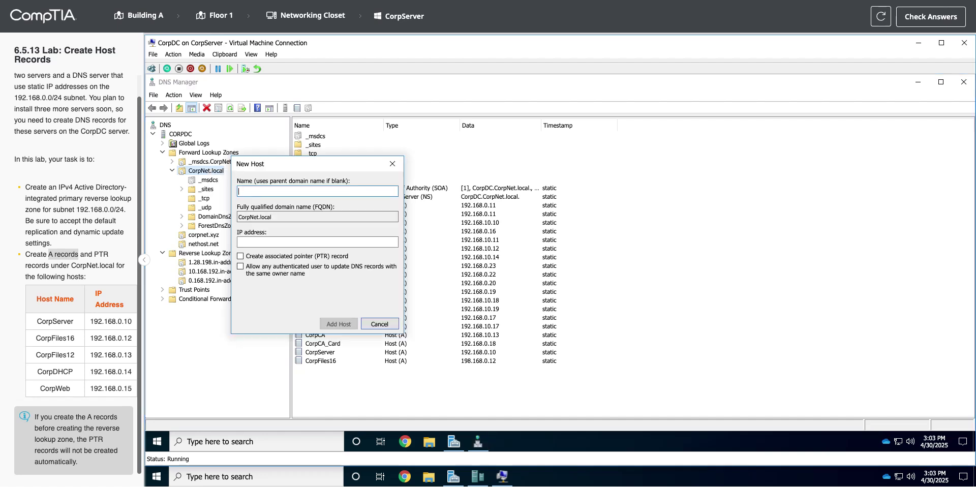
# Add host CorpFiles12 at 192.168.0.13 with an associated PTR record.
pyautogui.write('CorpFiles12')
pyautogui.click(317, 242)
pyautogui.write('198')
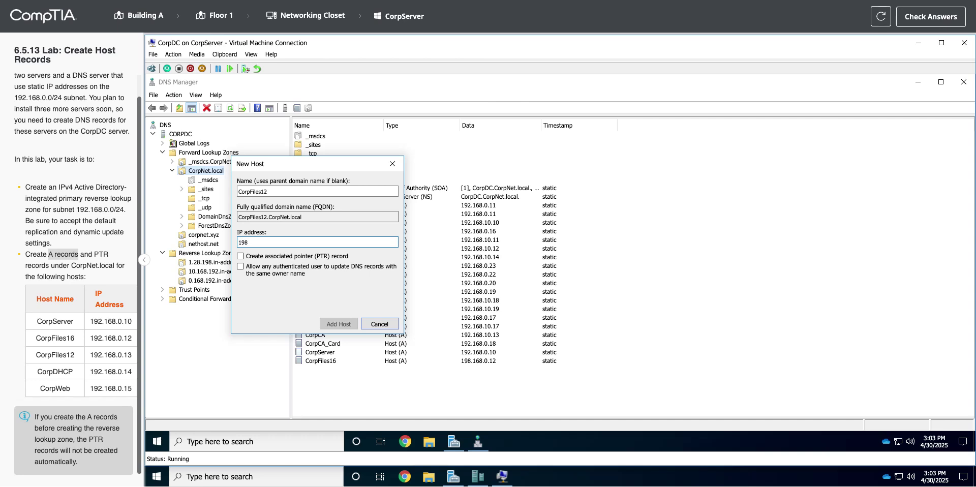
pyautogui.write('2.168.0.13')
pyautogui.click(240, 256)
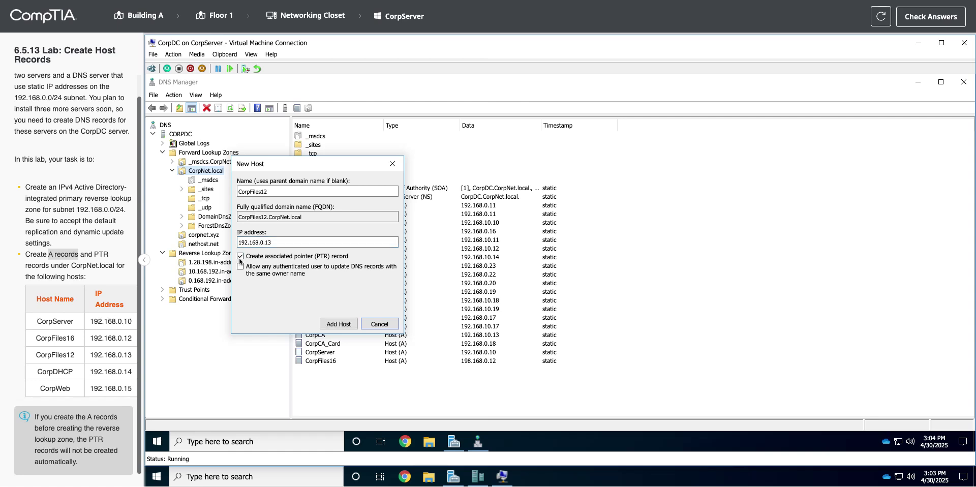
pyautogui.click(348, 325)
pyautogui.click(429, 239)
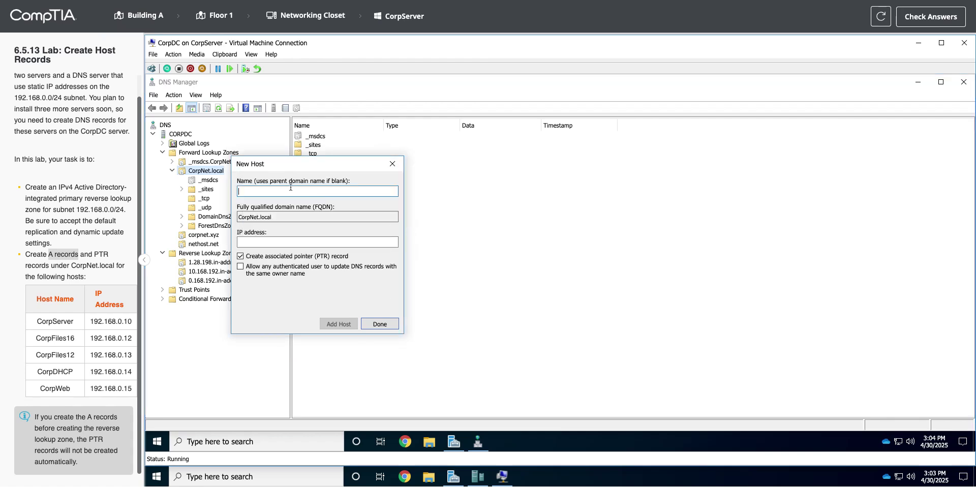
# Add host CorpDHCP at 192.168.0.14 with a pointer record.
pyautogui.write('CorpDHCP')
pyautogui.press('Tab')
pyautogui.press('Tab')
pyautogui.write('19')
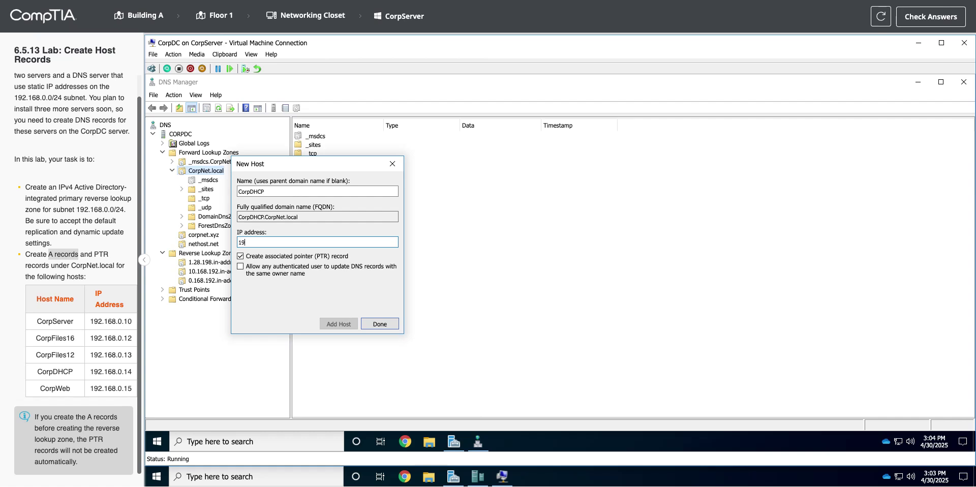
pyautogui.write('2.168.0.14')
pyautogui.click(340, 324)
pyautogui.click(436, 248)
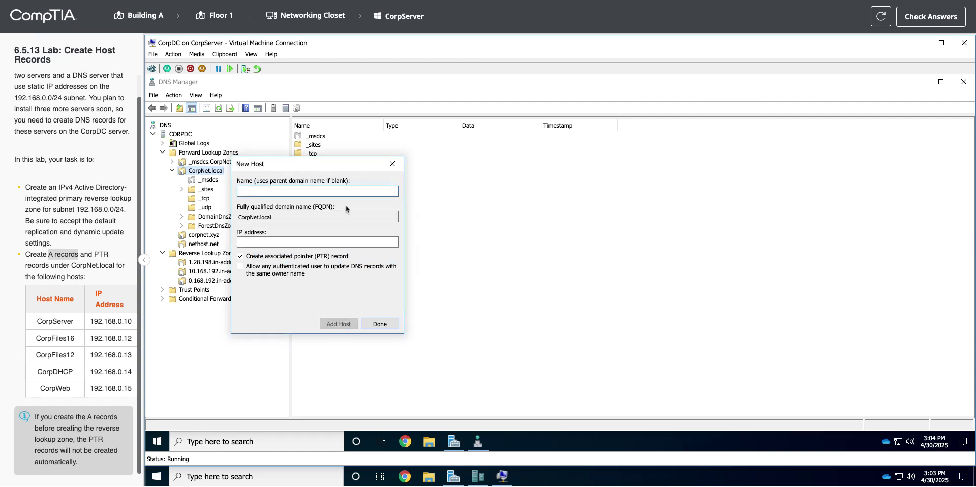
# Add host CorpWeb at 192.168.0.15 with a pointer record.
pyautogui.write('CorpWeb19216')
pyautogui.press('BackSpace')
pyautogui.press('BackSpace')
pyautogui.write('.1')
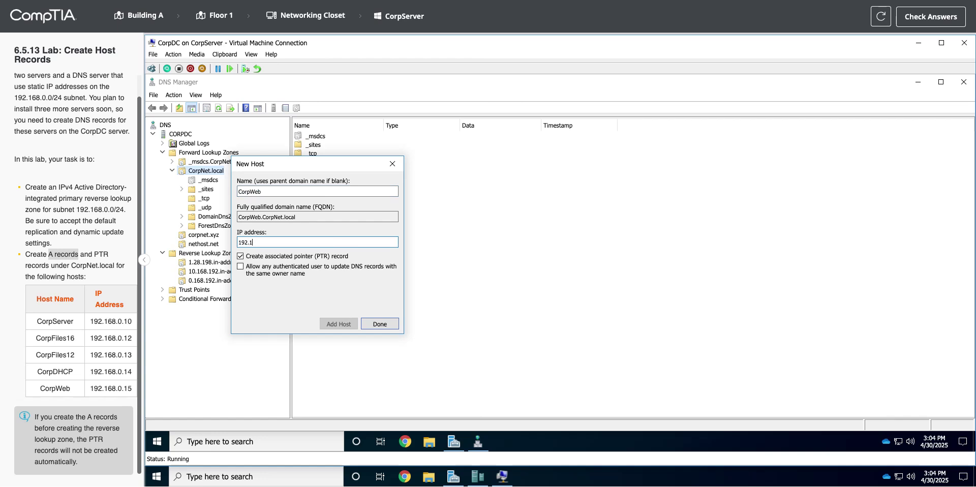
pyautogui.write('68.0.15')
pyautogui.click(338, 323)
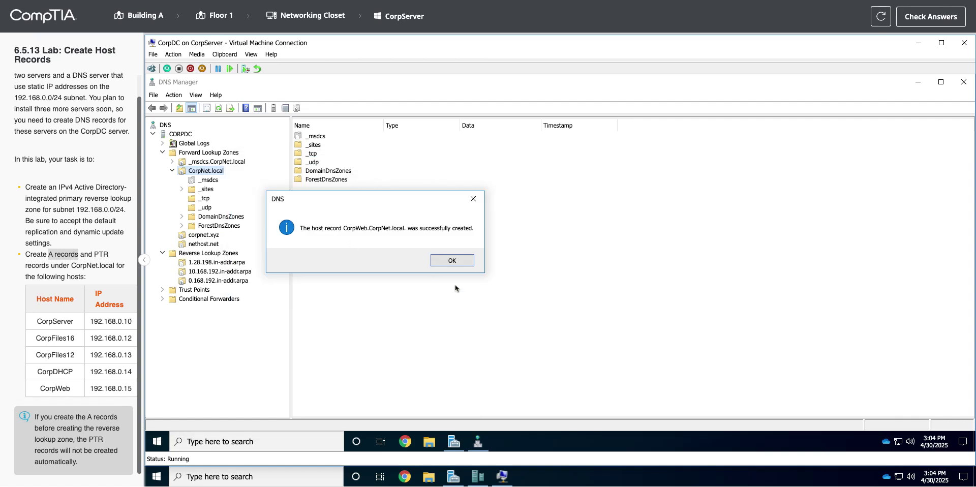
pyautogui.click(436, 260)
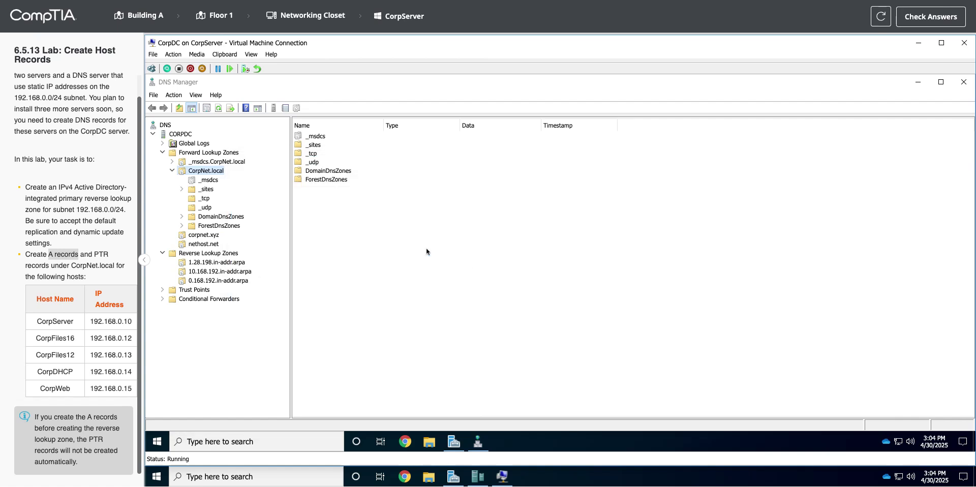
# Edit CorpFiles16's host record, changing its address from 198.168.0.12 to 192.168.0.12.
pyautogui.click(200, 178)
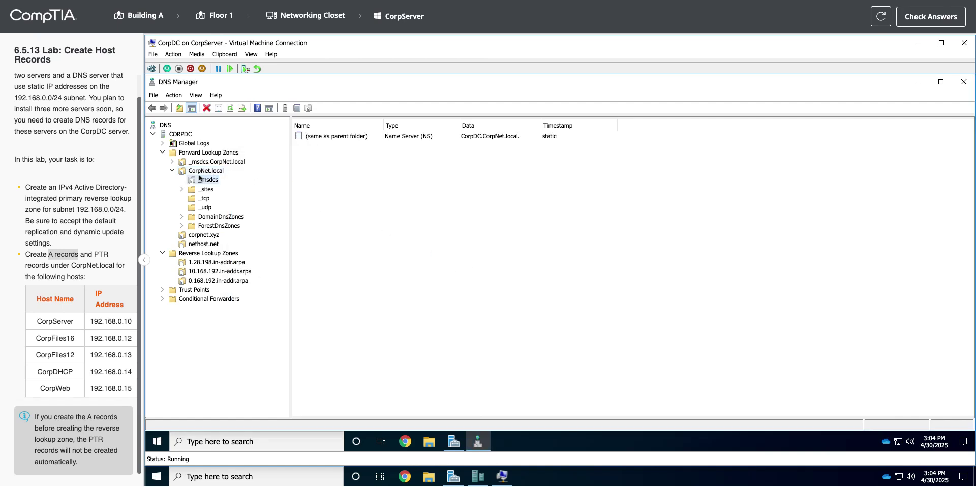
pyautogui.click(208, 171)
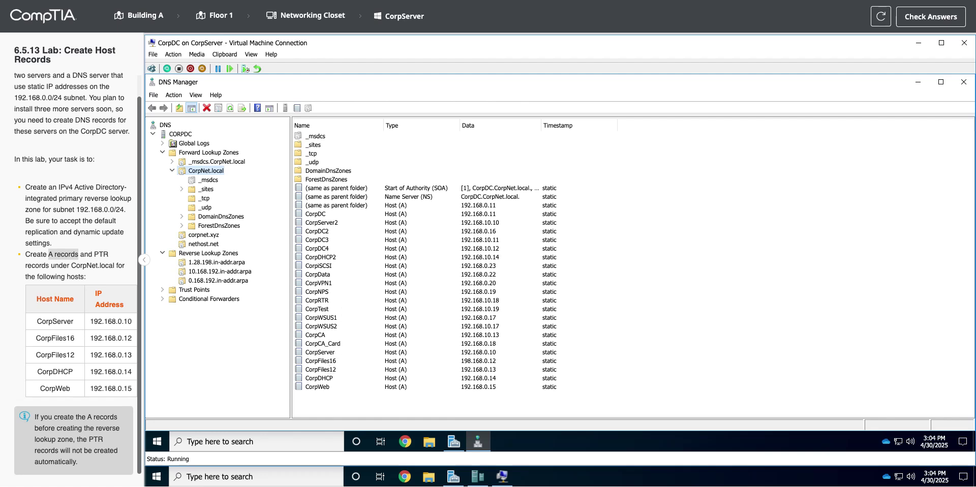
pyautogui.doubleClick(467, 362)
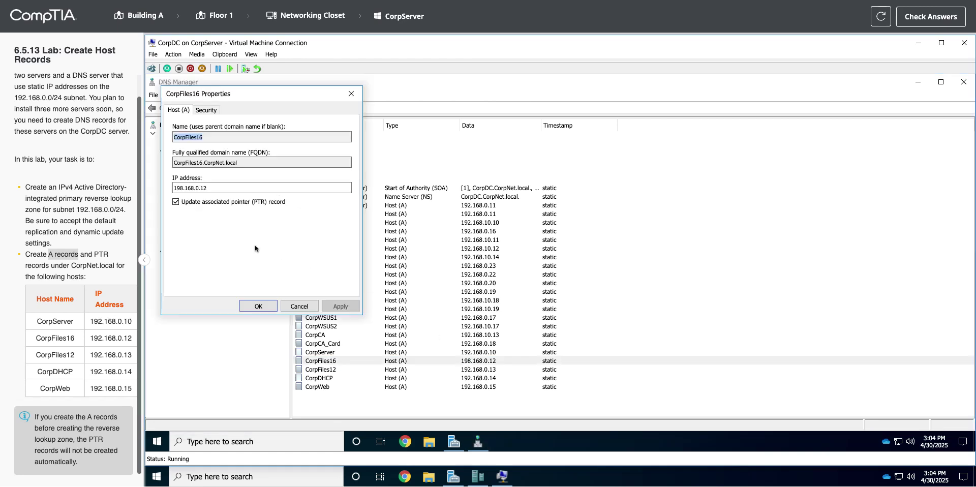
pyautogui.click(193, 187)
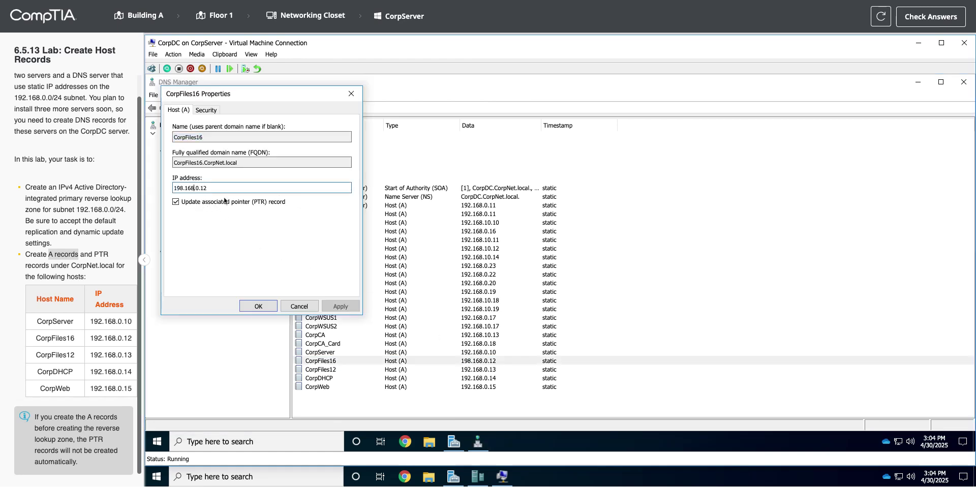
pyautogui.press('BackSpace')
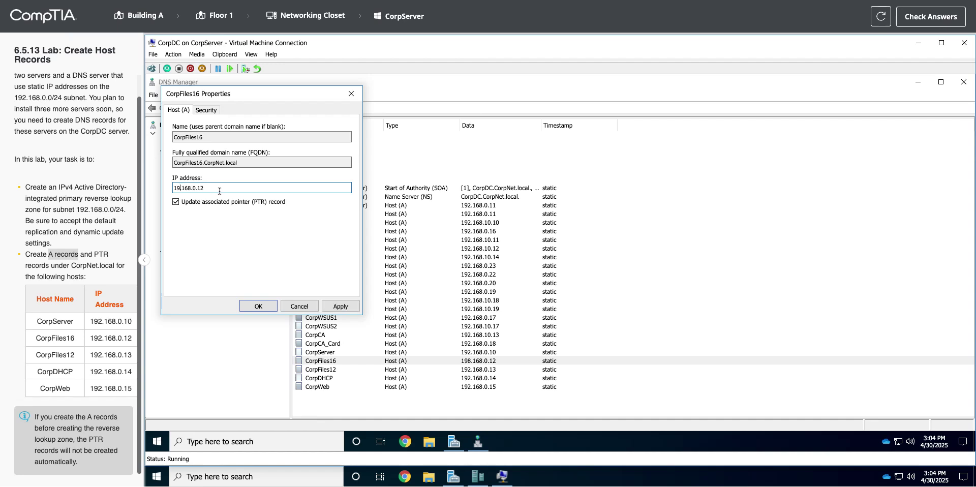
pyautogui.write('2')
pyautogui.click(333, 303)
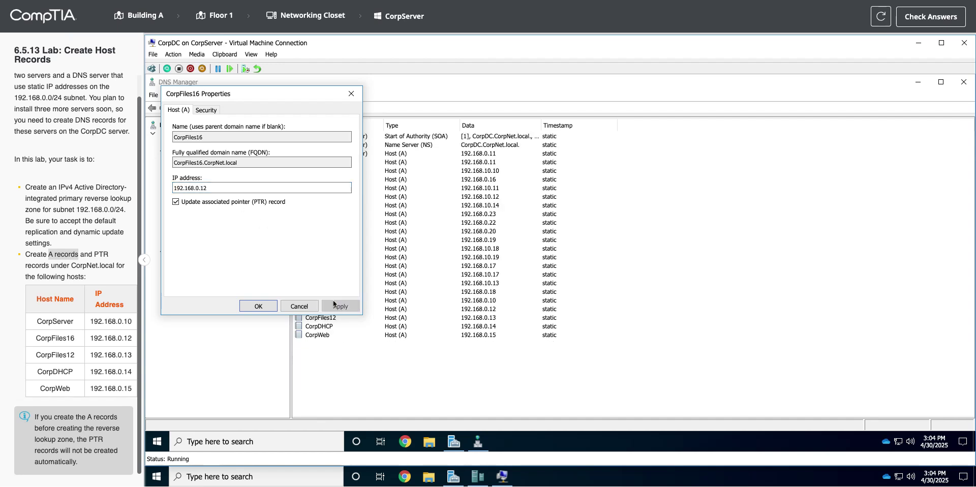
pyautogui.click(265, 306)
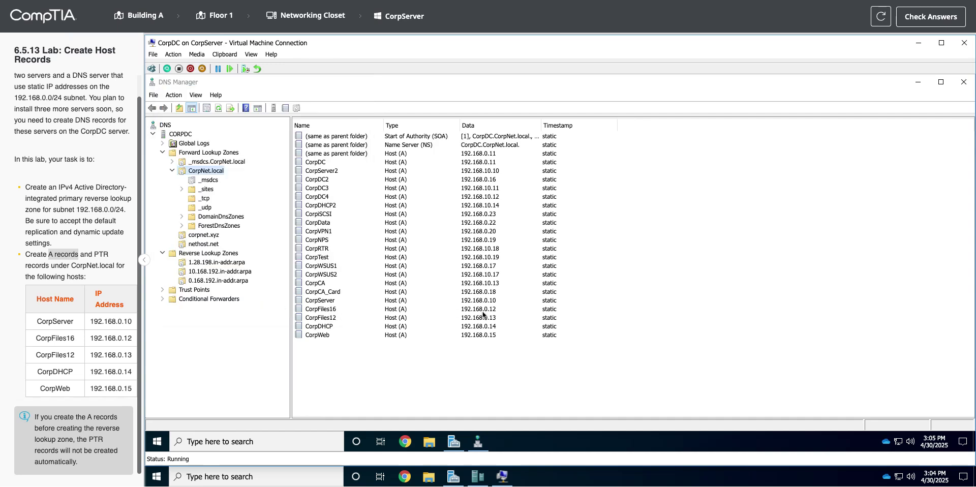
# Review the five PTR records in 0.168.192.in-addr.arpa and check the lab answers for a 100% score.
pyautogui.click(228, 280)
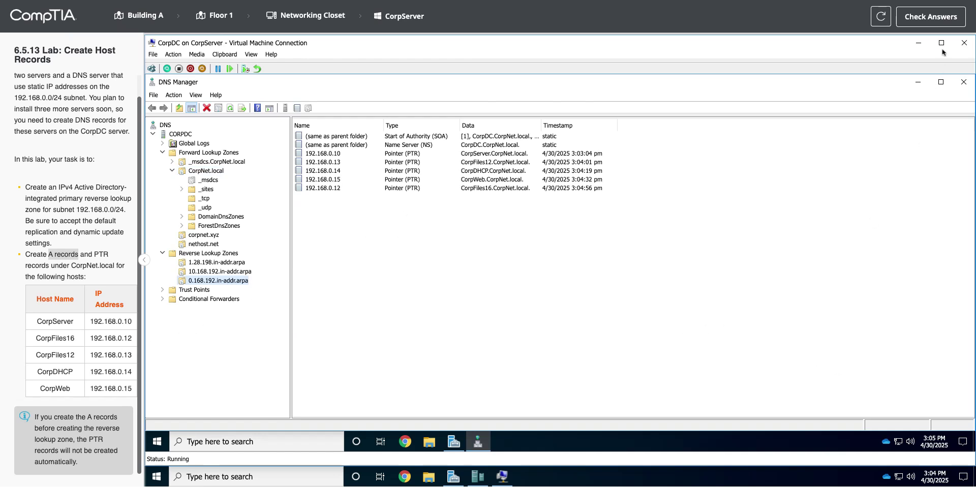
pyautogui.click(937, 25)
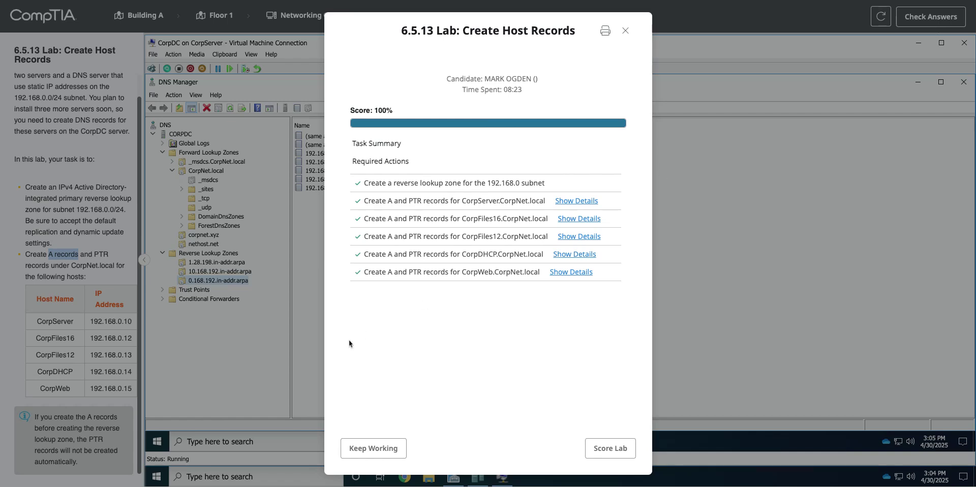